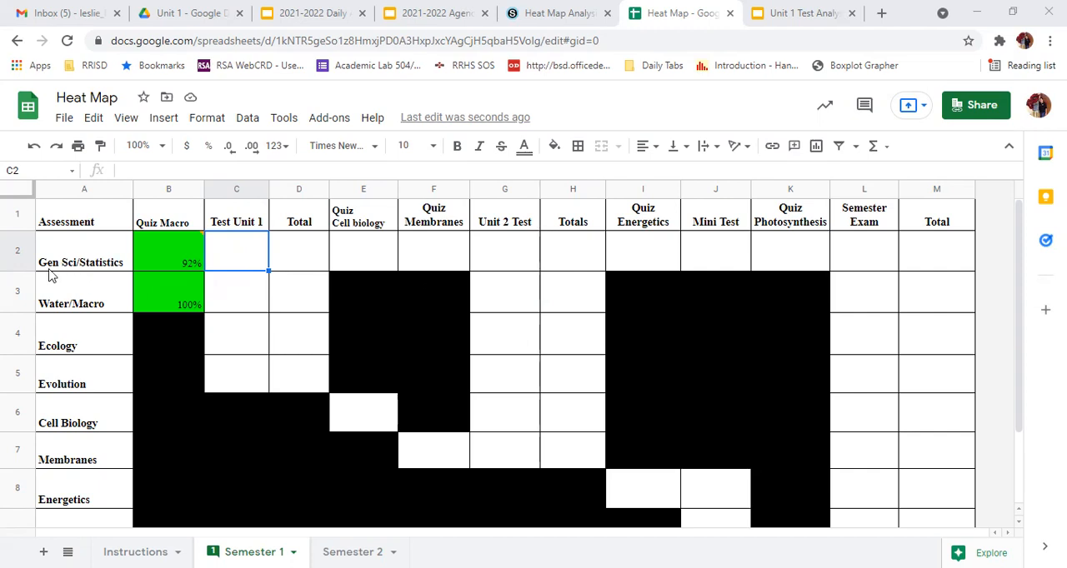
Enter the formula =4/5 as the Gen Sci/Statistics score for Test Unit 1
mouse_move(183, 269)
type("=")
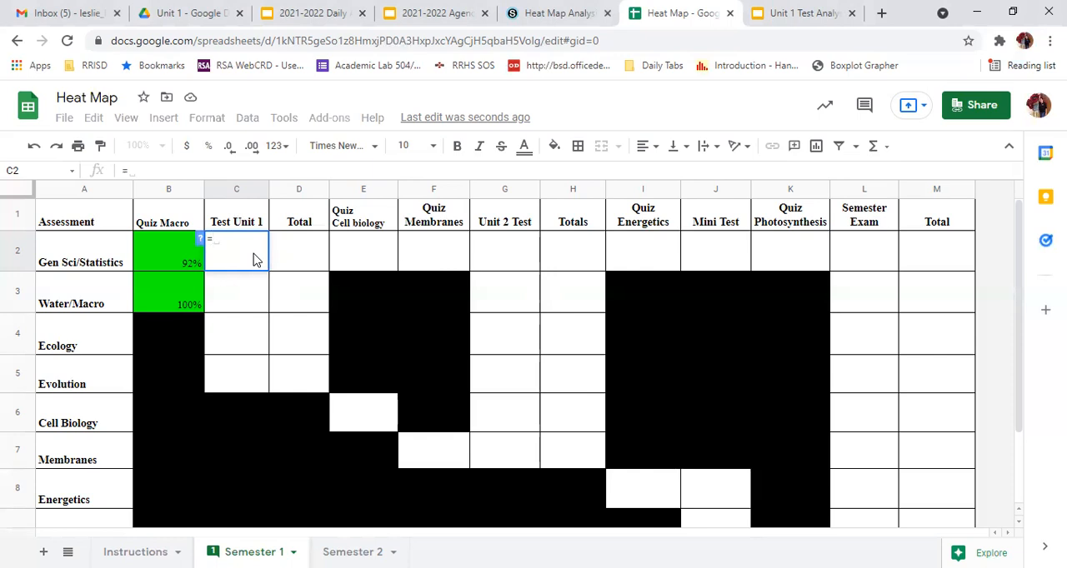
type("4/5")
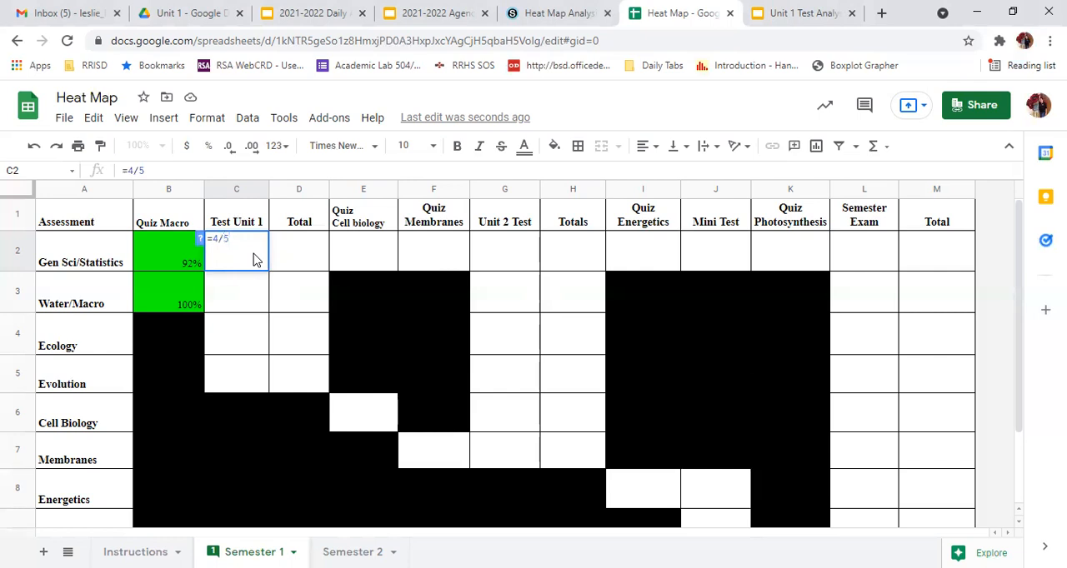
key("Return")
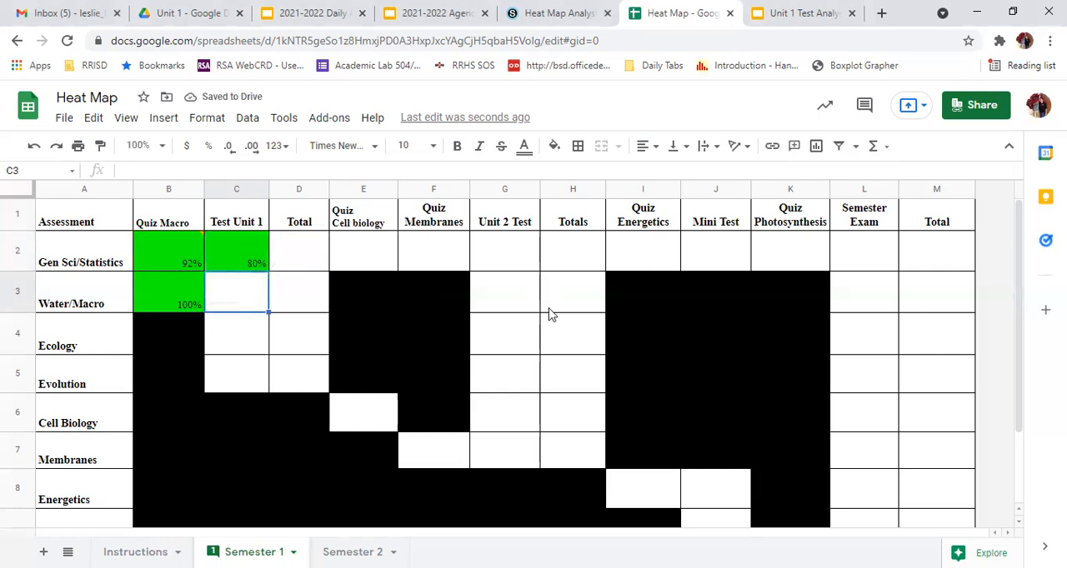
Show the number format options, including Percent, for the Gen Sci/Statistics score under Test Unit 1
key("Up")
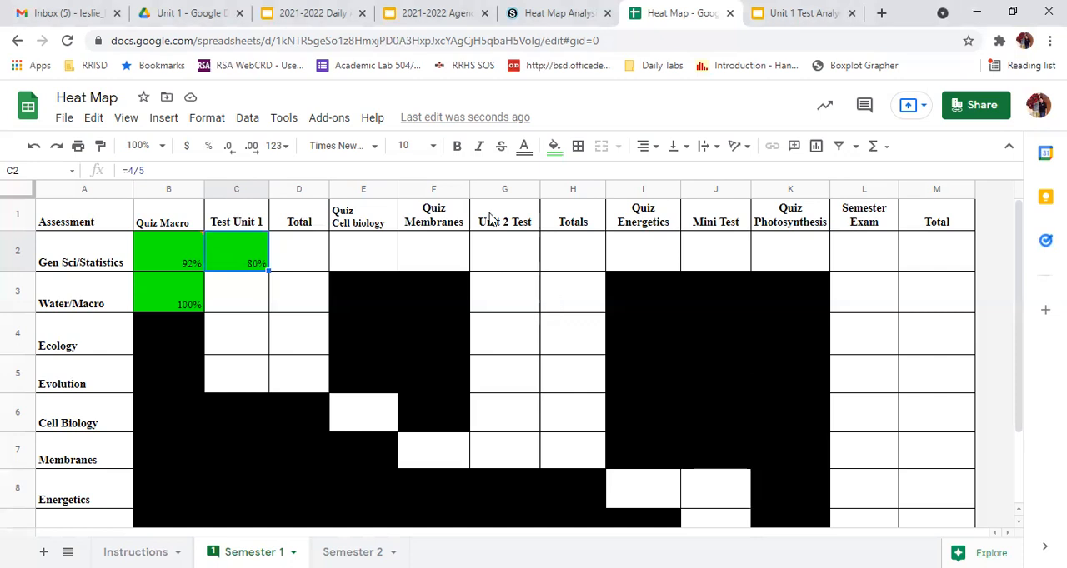
left_click(211, 122)
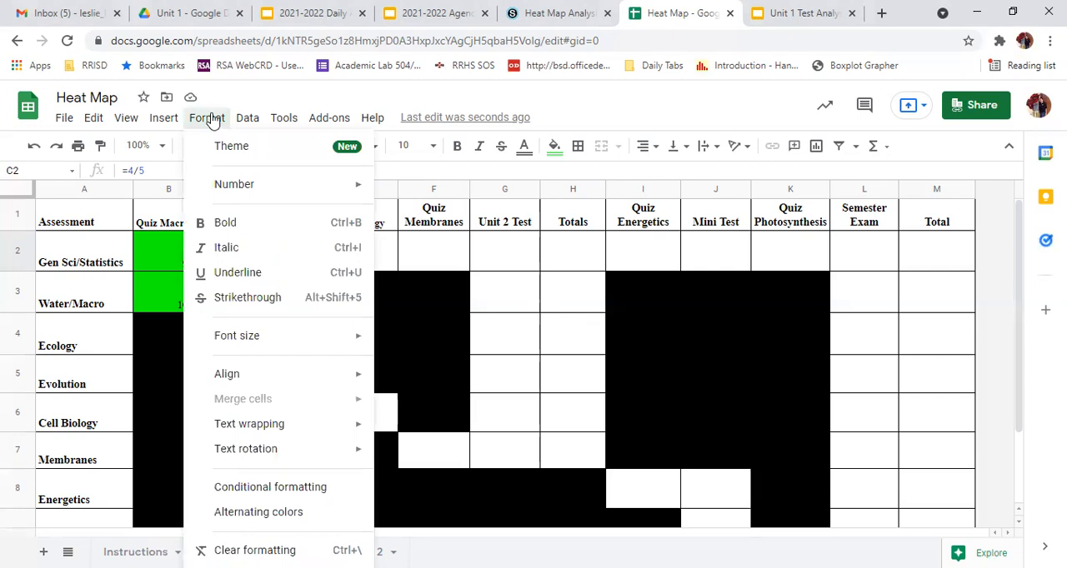
mouse_move(205, 183)
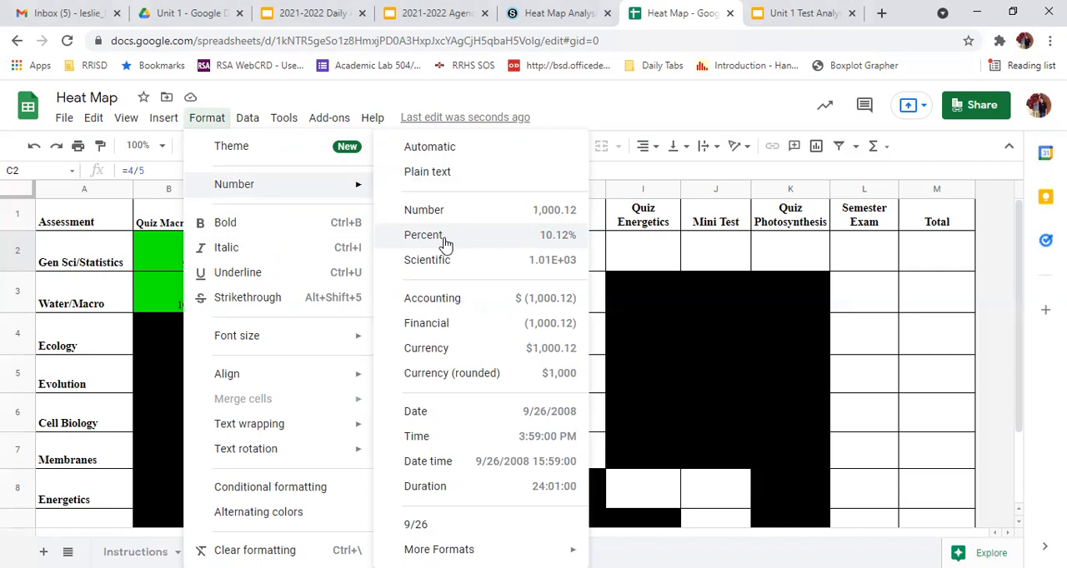
left_click(655, 258)
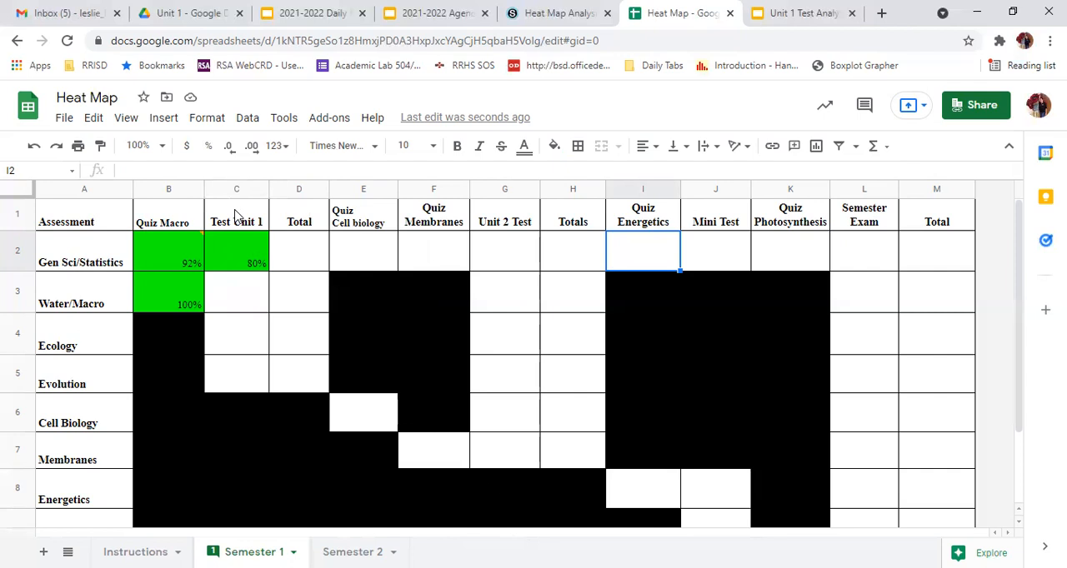
Resolve the "Start your heat map here" comment on the Gen Sci/Statistics cell under Quiz Macro
left_click(161, 254)
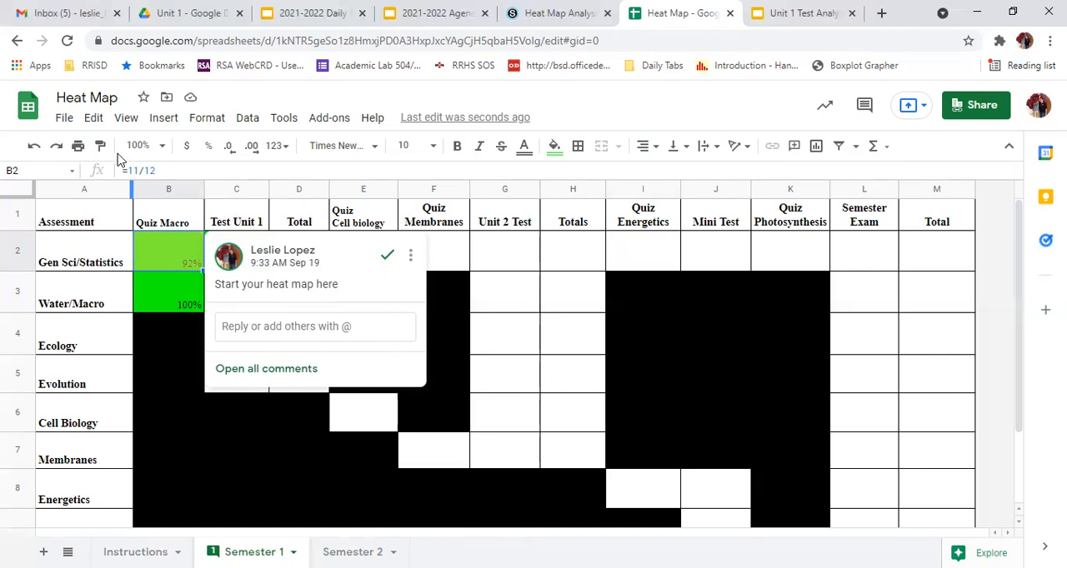
left_click(477, 290)
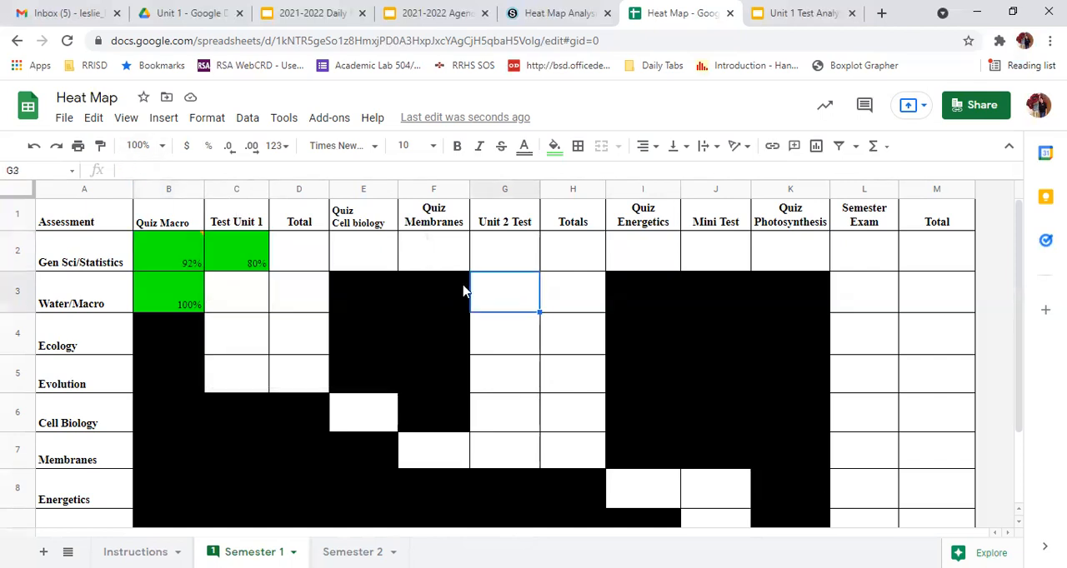
left_click(251, 263)
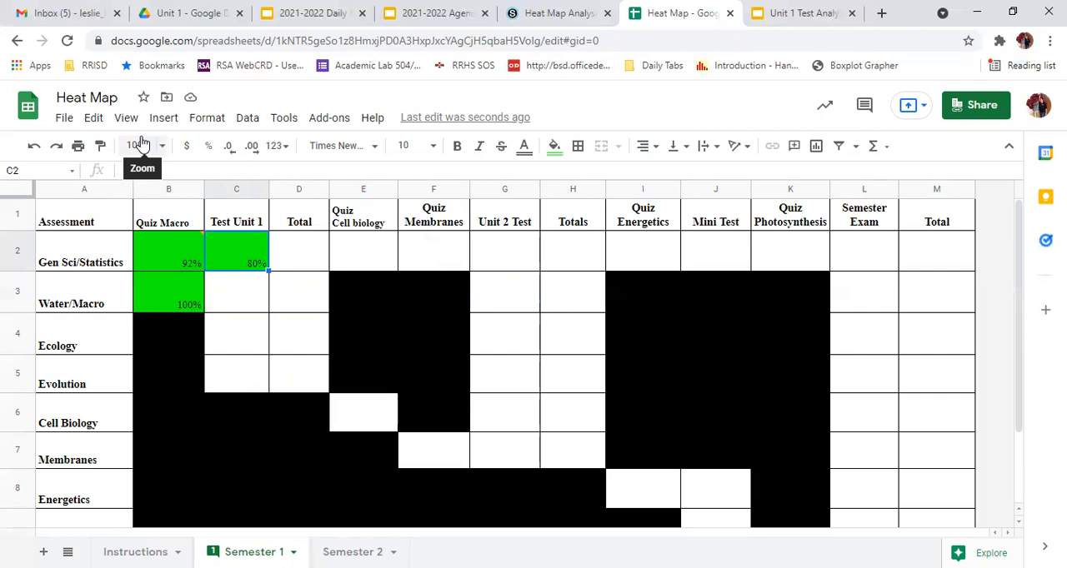
mouse_move(172, 249)
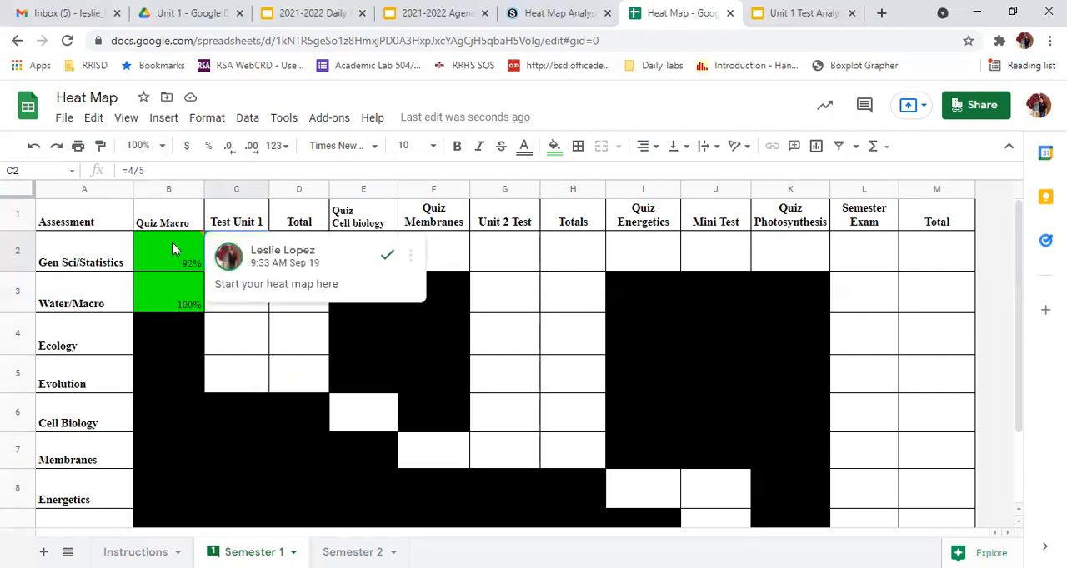
left_click(387, 262)
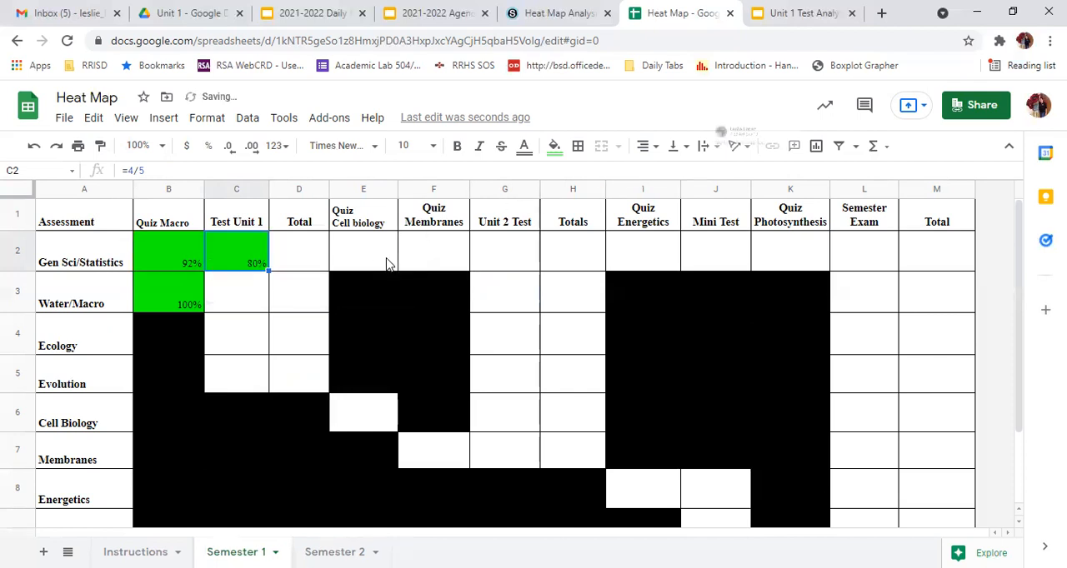
Combine the Gen Sci/Statistics points from Quiz Macro and Test Unit 1, entering =15/17 in the first Total column
left_click(167, 254)
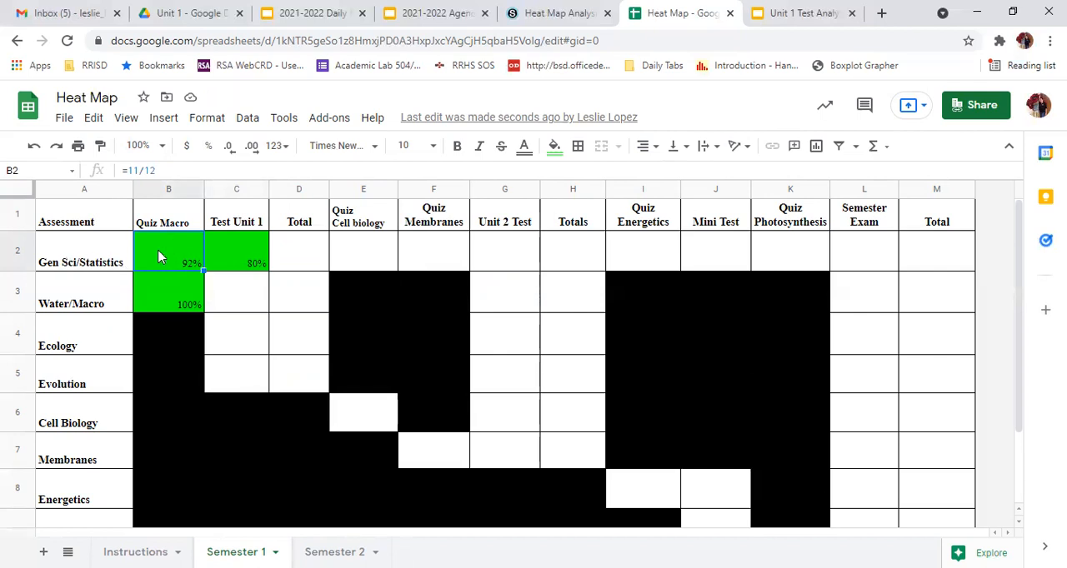
left_click(233, 257)
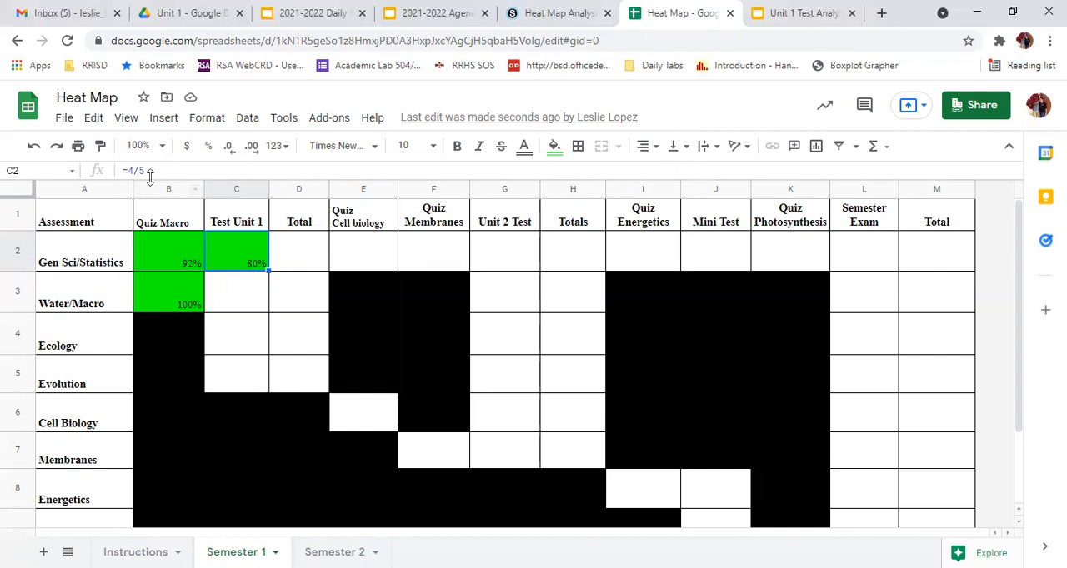
left_click(307, 259)
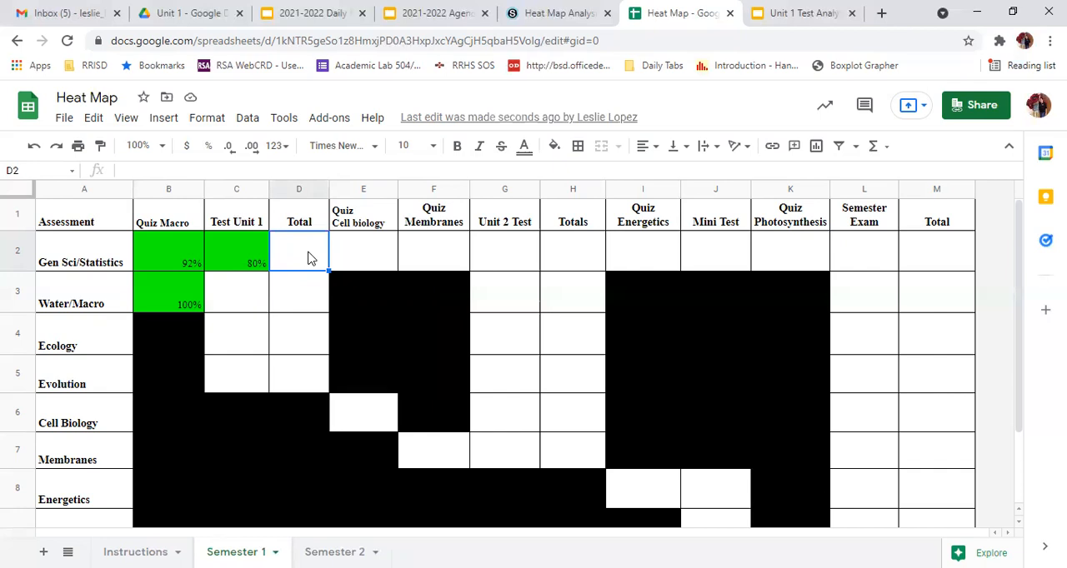
left_click(191, 247)
left_click(221, 248)
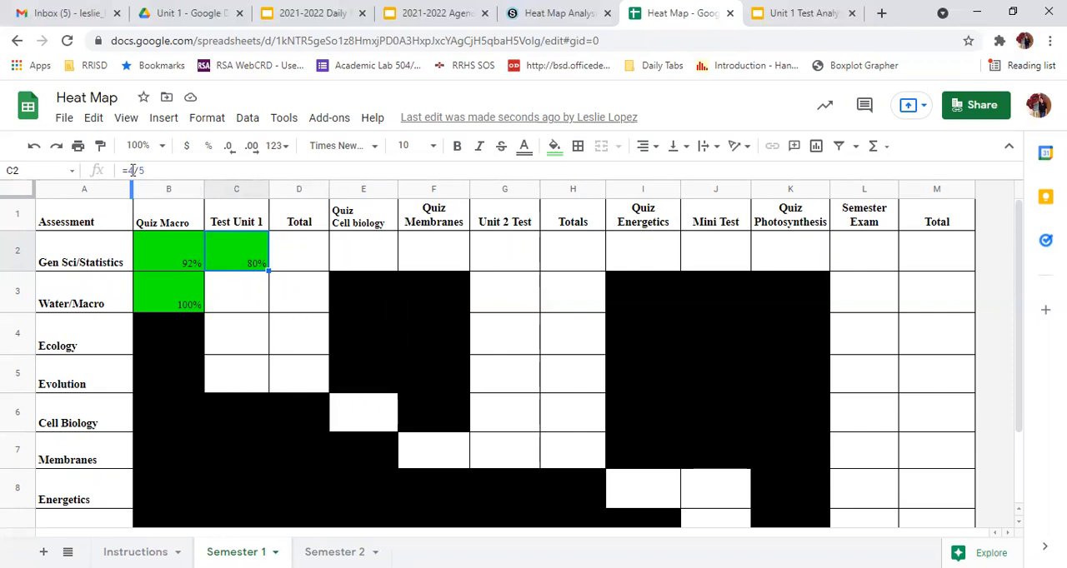
left_click(302, 262)
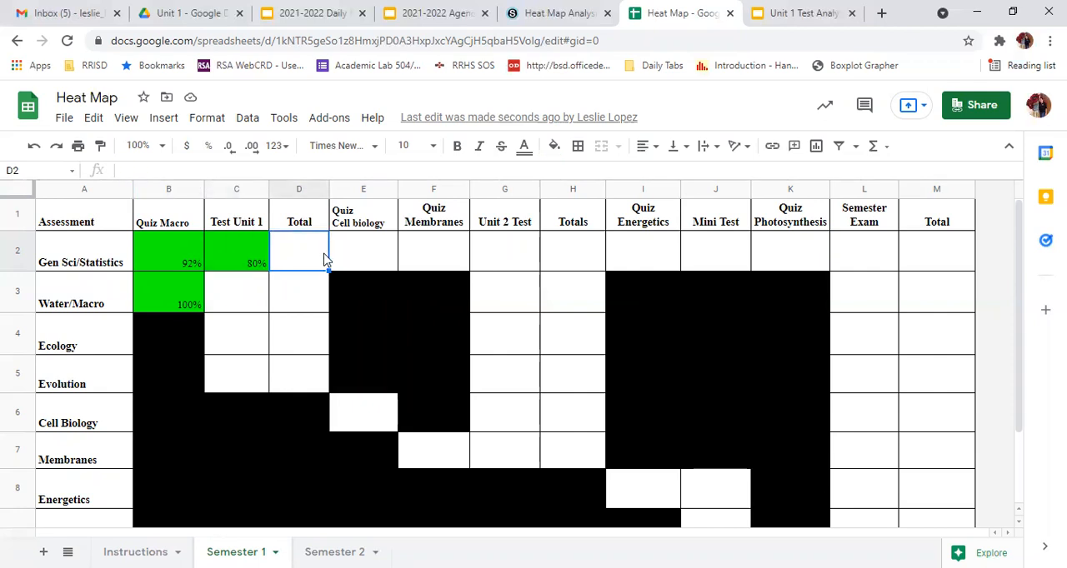
type("=")
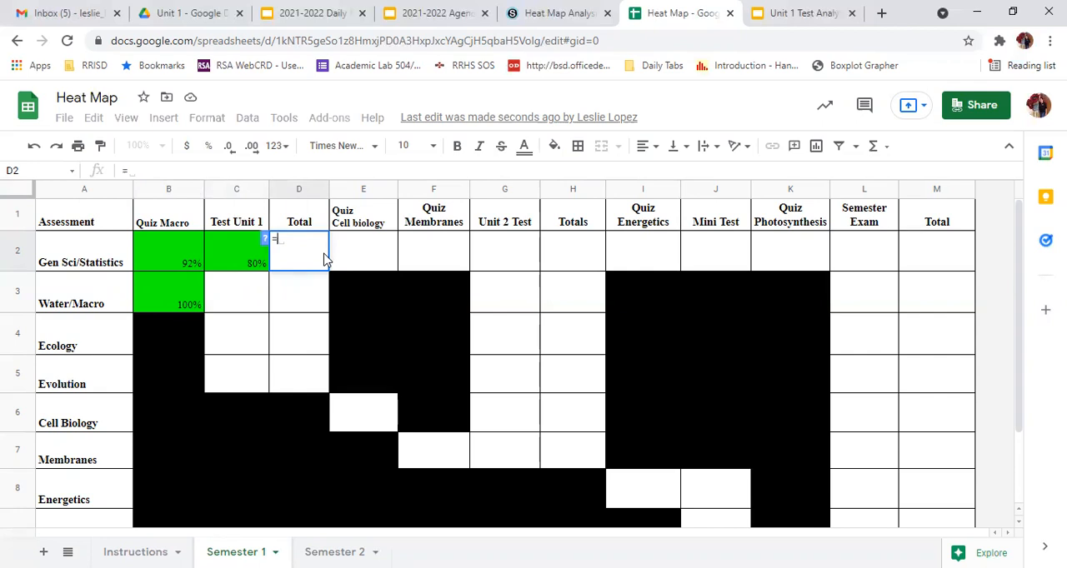
type("15")
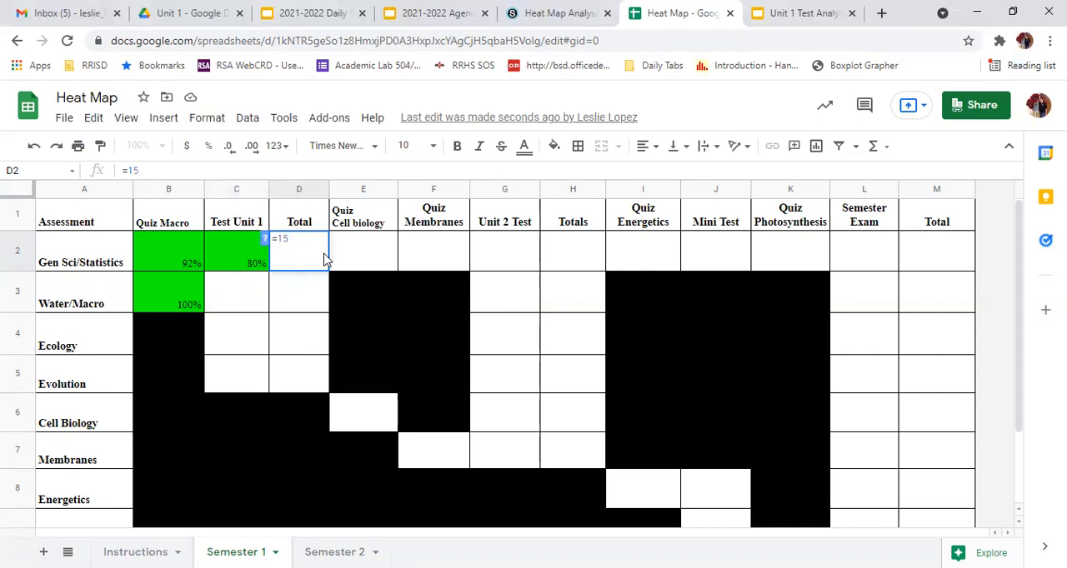
type("/")
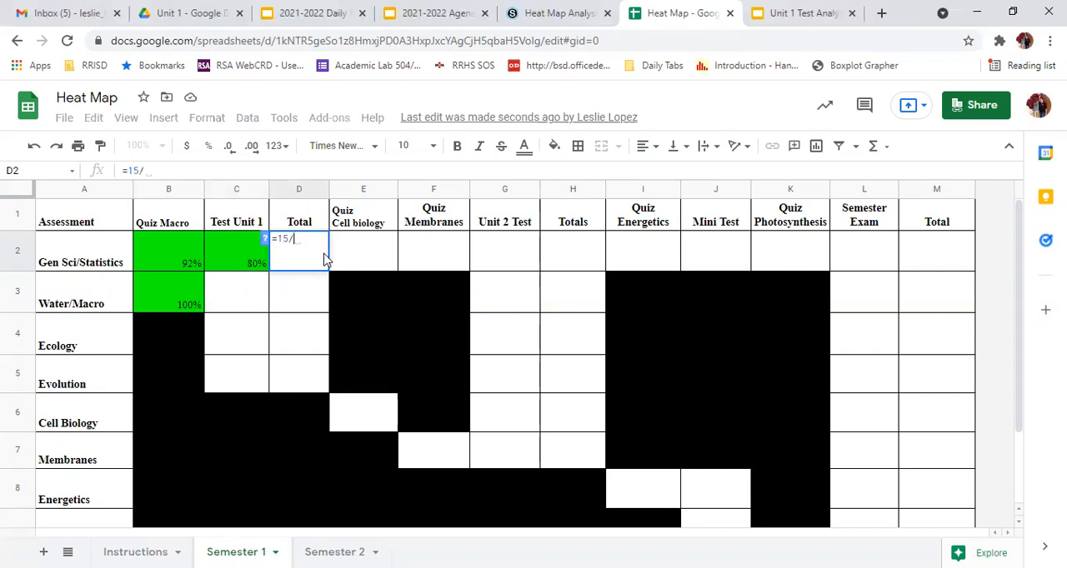
type("17")
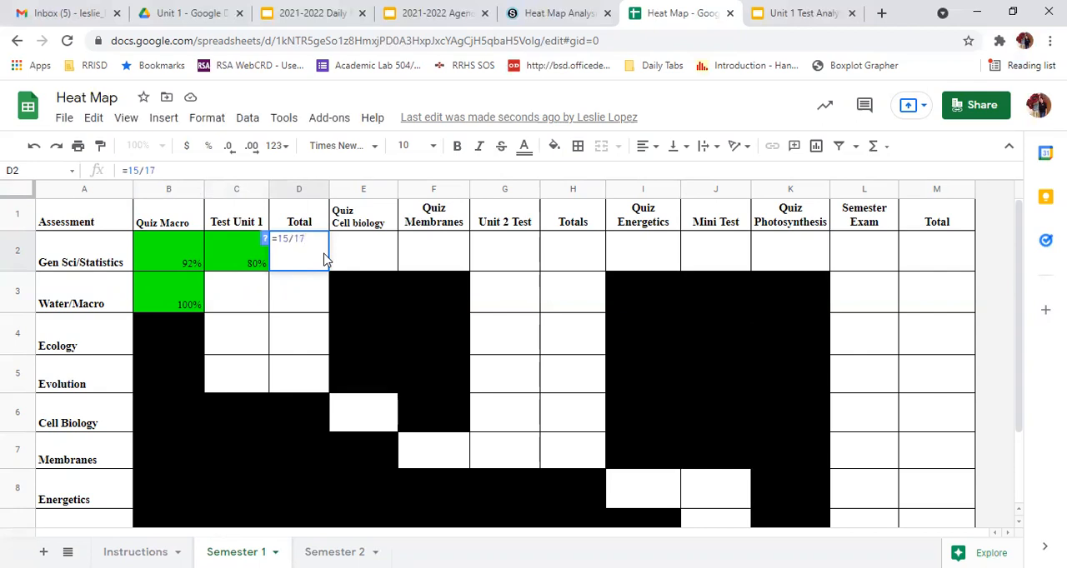
key("Return")
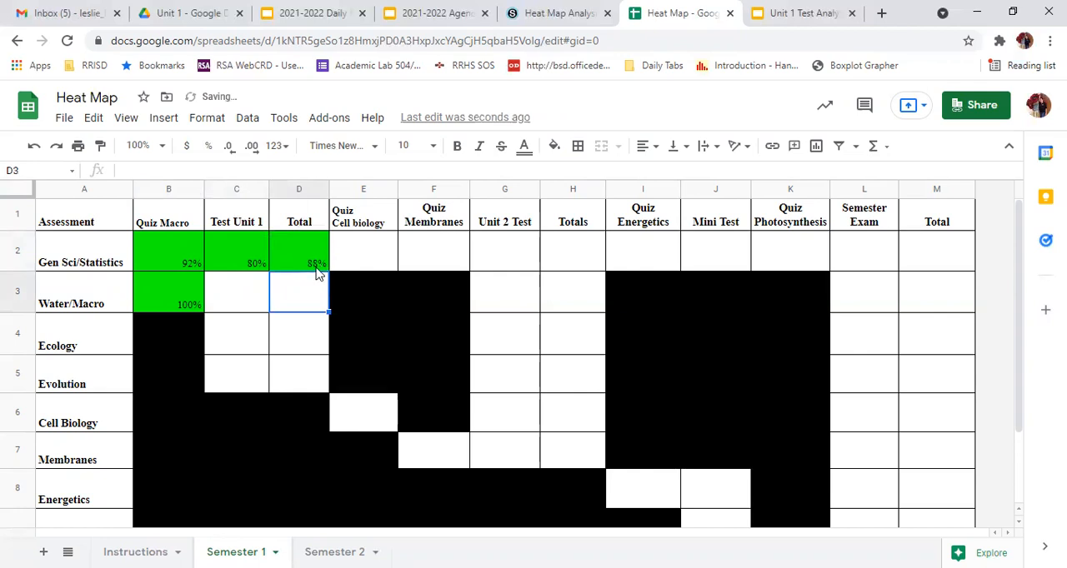
left_click(301, 265)
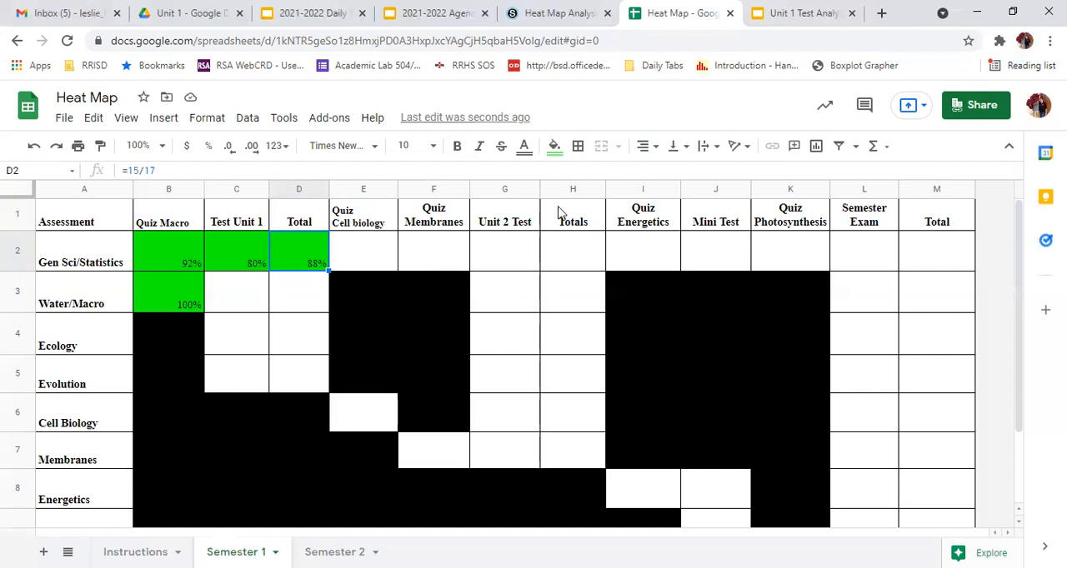
Enter =8/9 as the Ecology score for Test Unit 1 and again as its Total
left_click(240, 334)
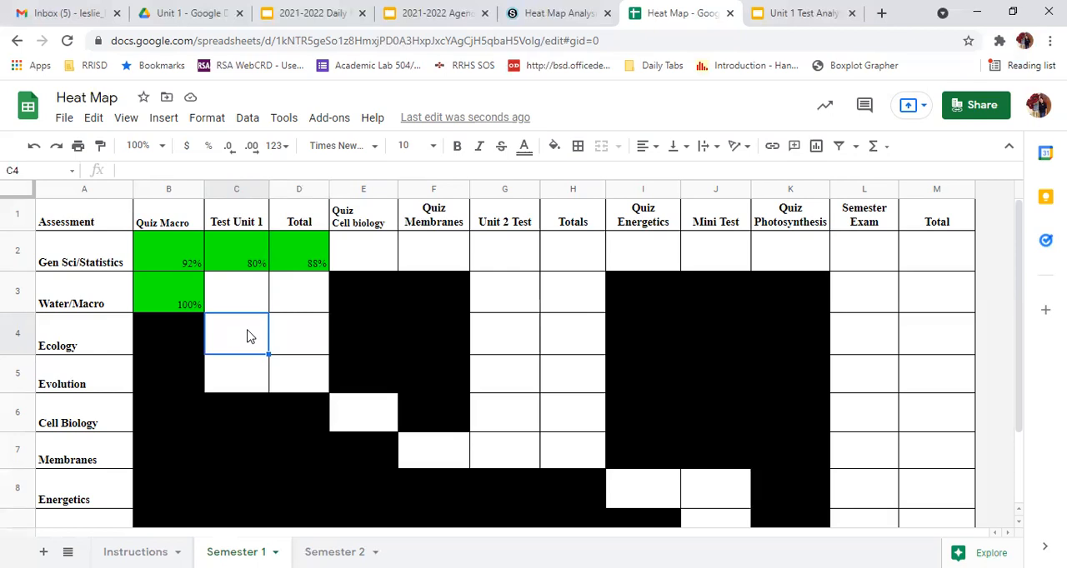
type("=")
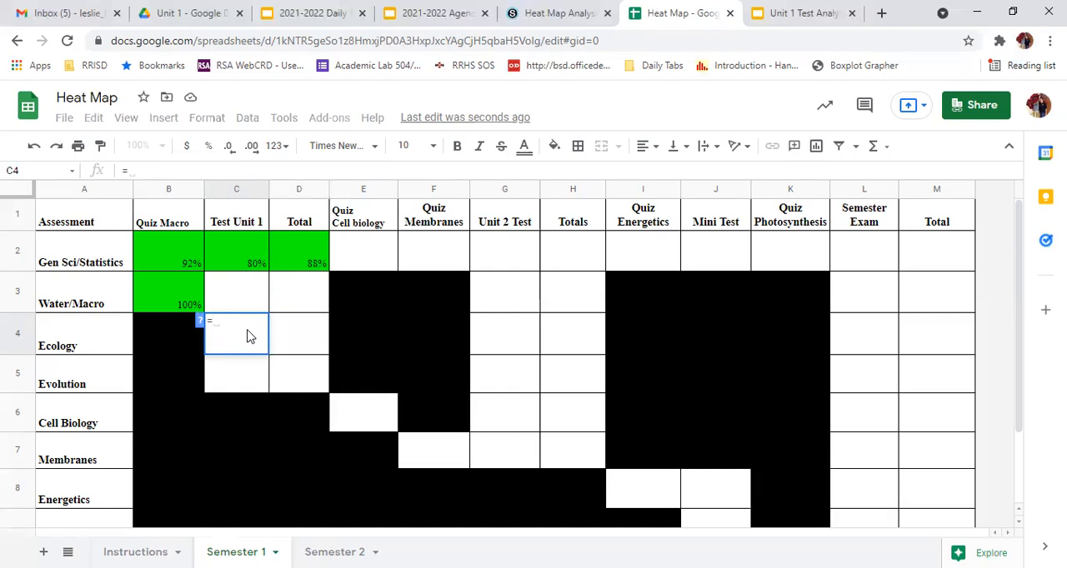
type("8/9")
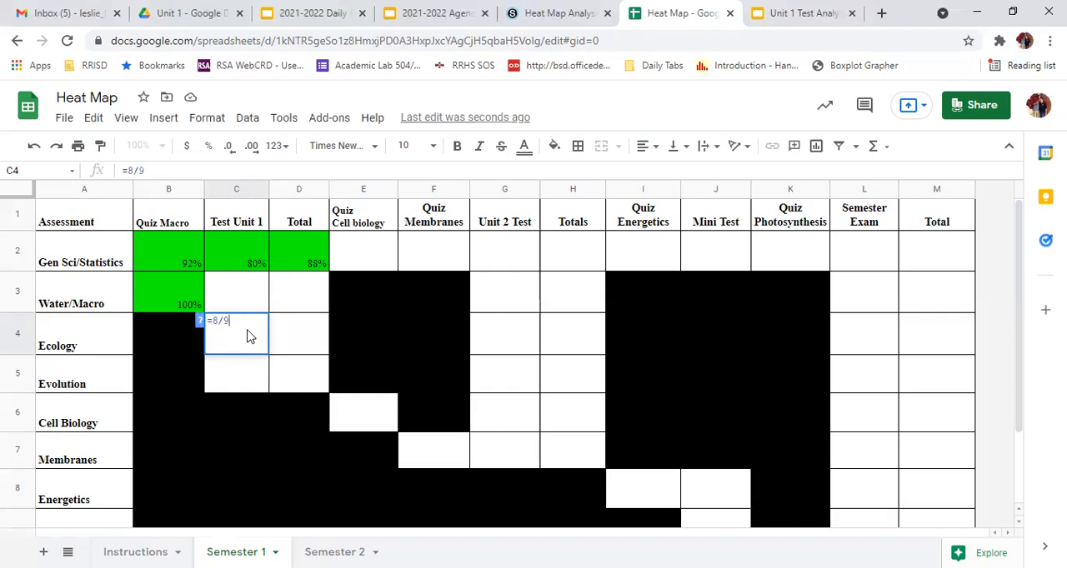
key("Return")
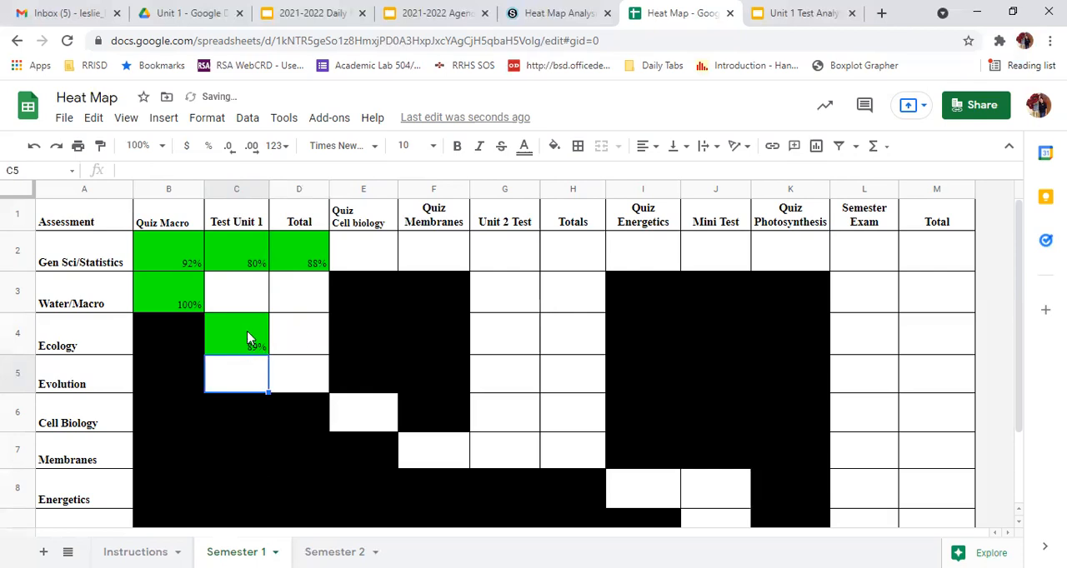
left_click(296, 344)
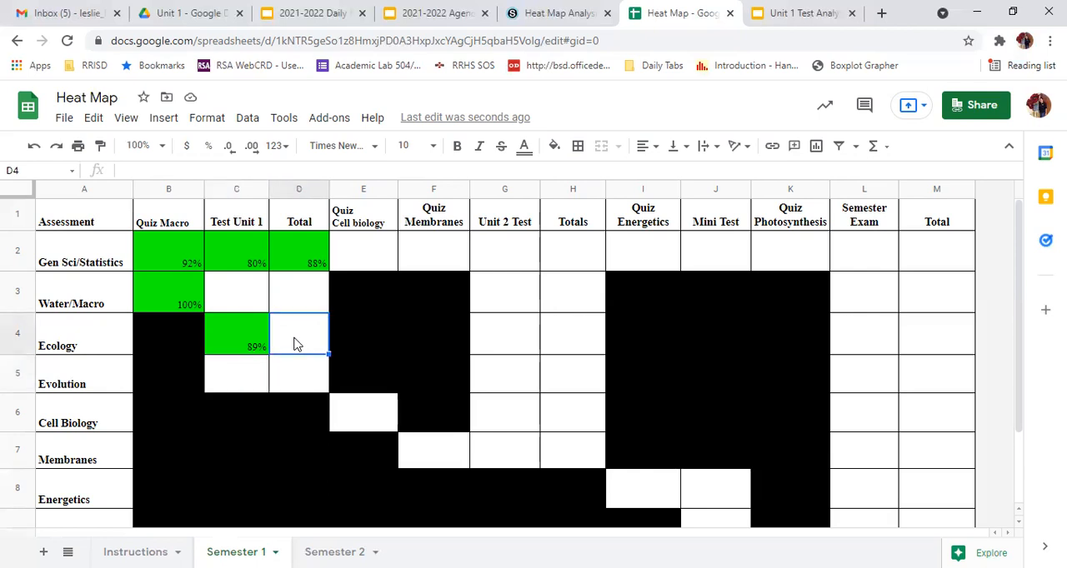
type("=8/9")
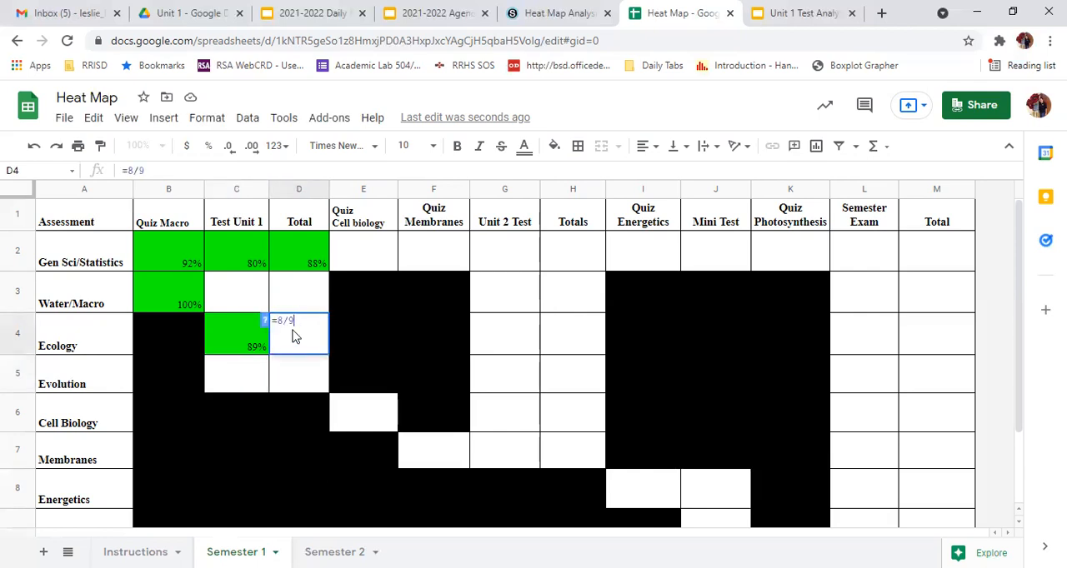
key("Return")
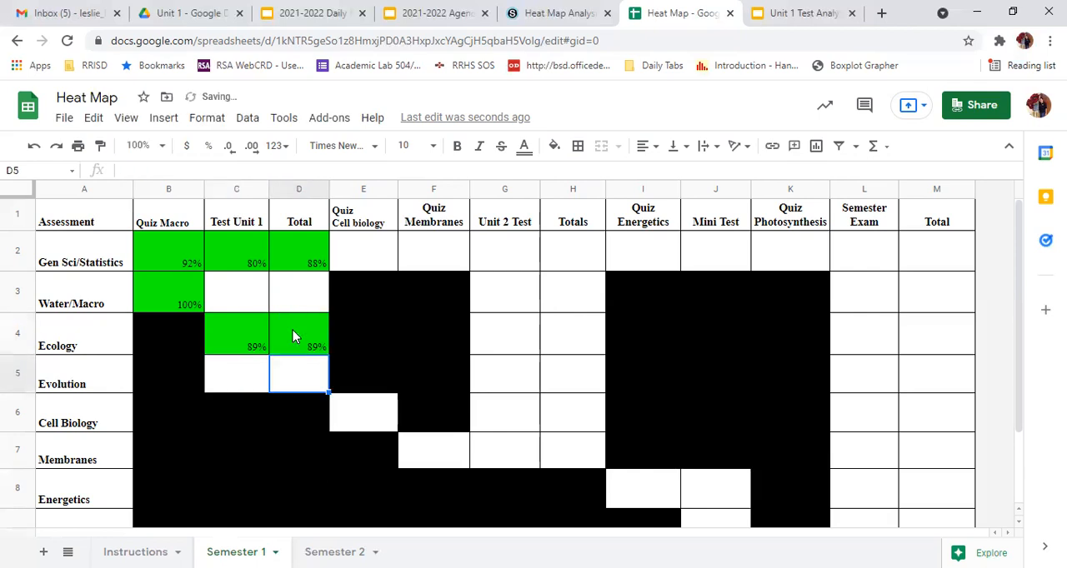
Examine the first Total and the Totals columns, tracing the Gen Sci/Statistics cells from Quiz Macro through Unit 2 Test that feed the cumulative total
left_click(297, 189)
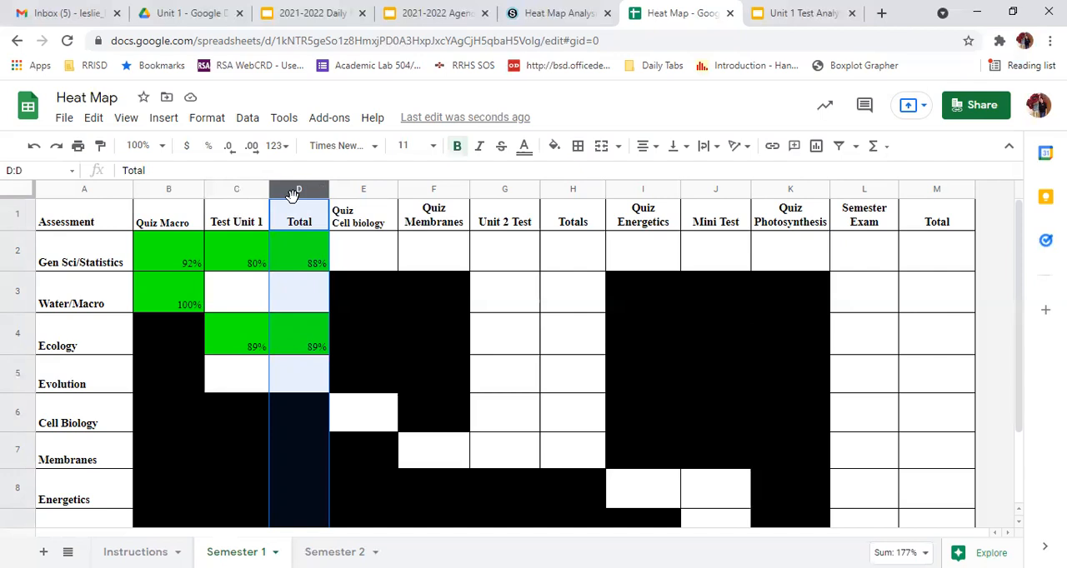
left_click(563, 190)
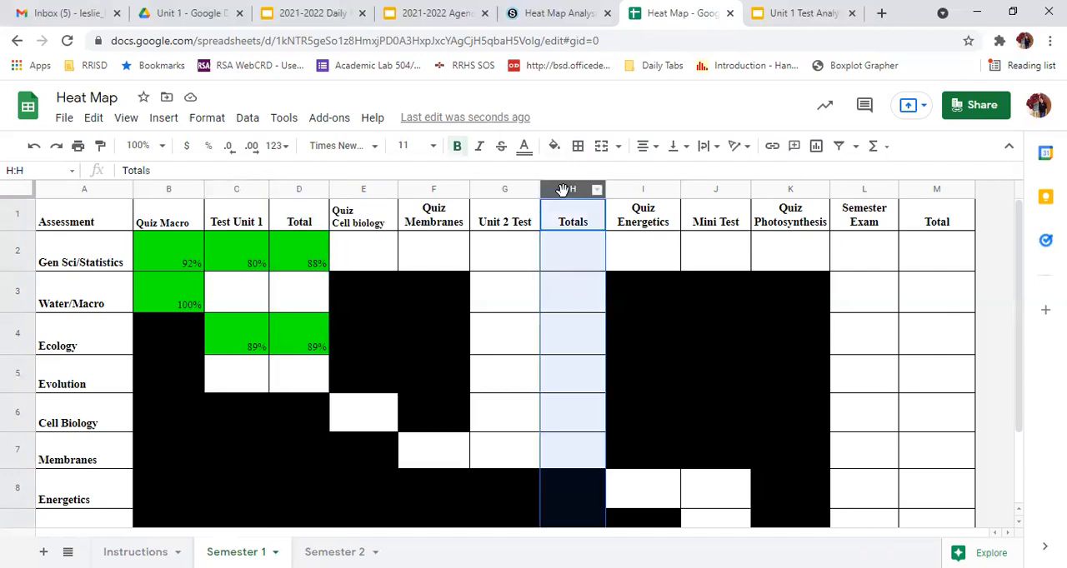
left_click(166, 242)
left_click(223, 250)
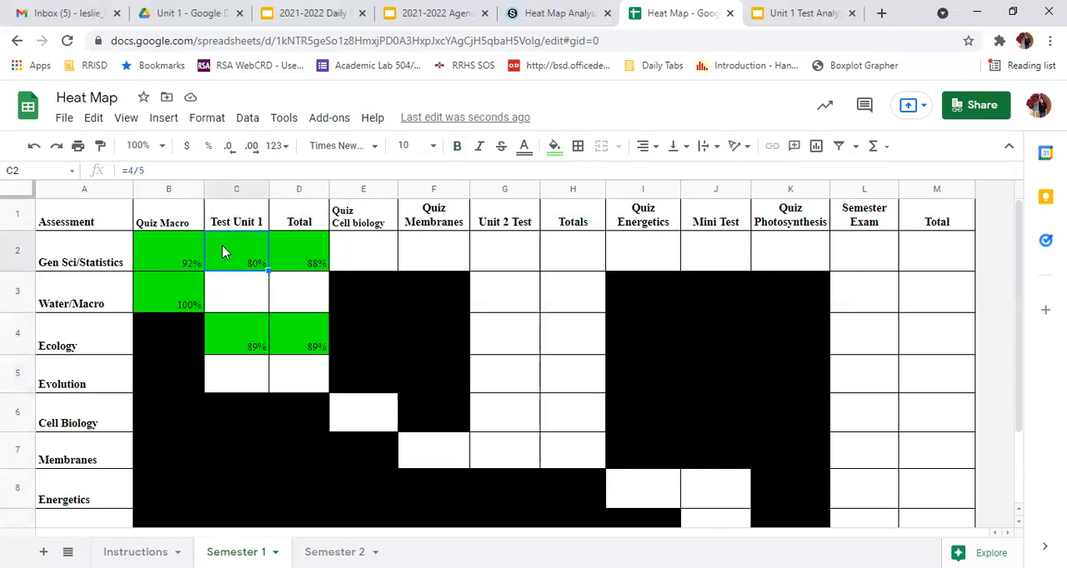
left_click(369, 250)
left_click(434, 248)
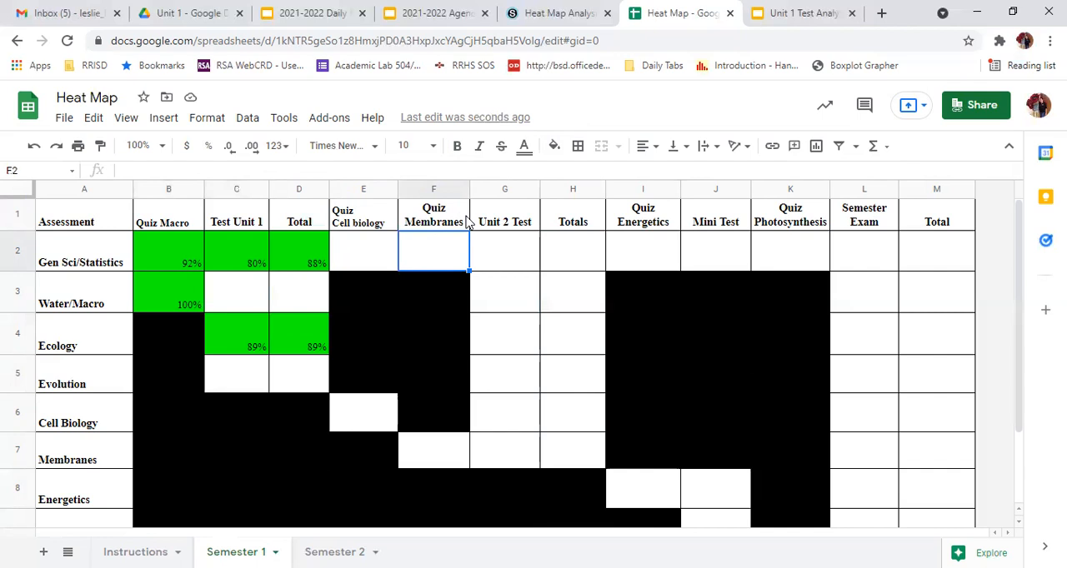
left_click(477, 248)
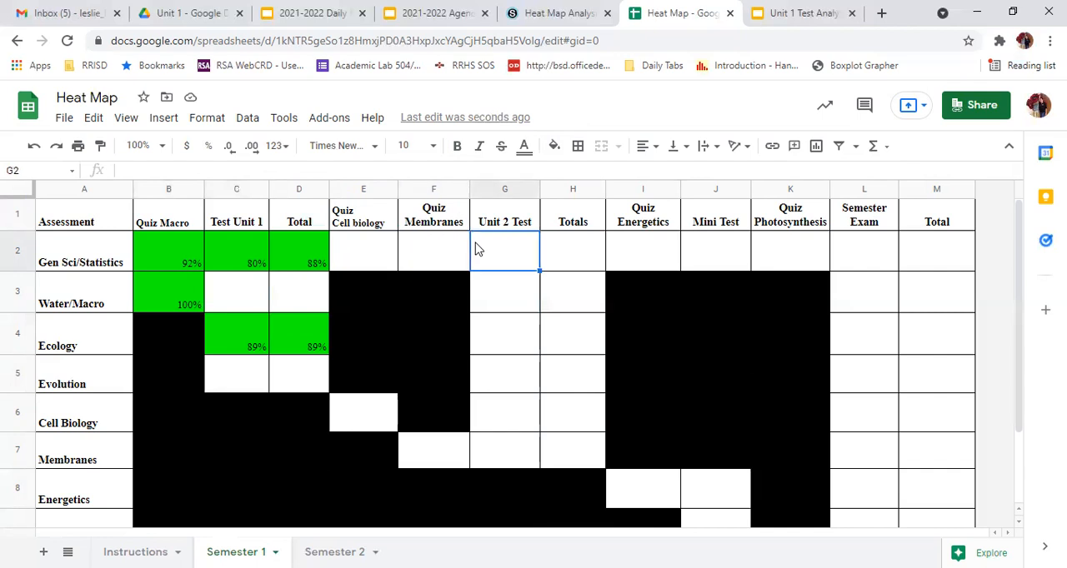
left_click(592, 252)
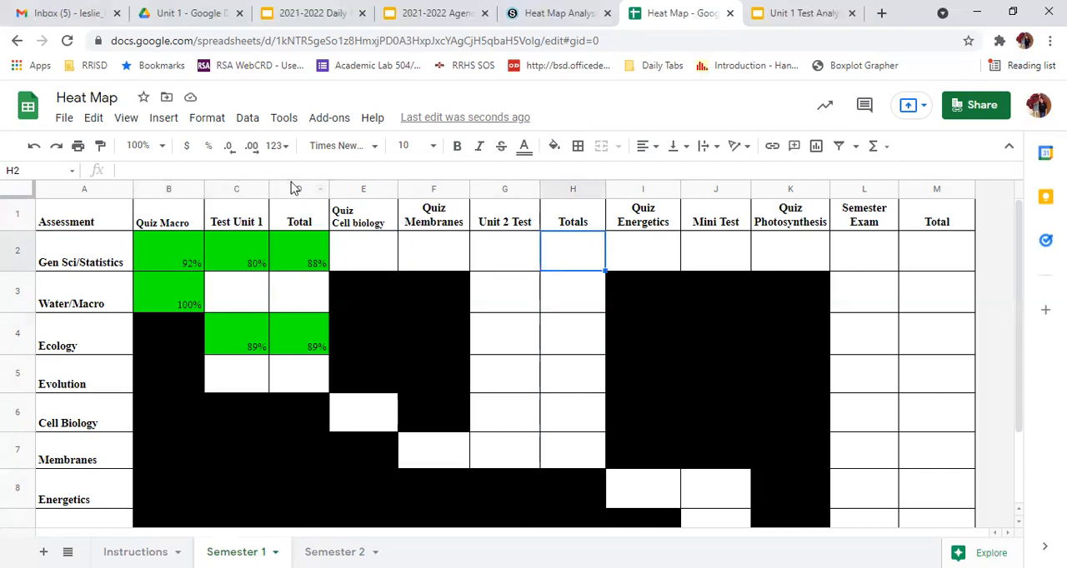
left_click(291, 244)
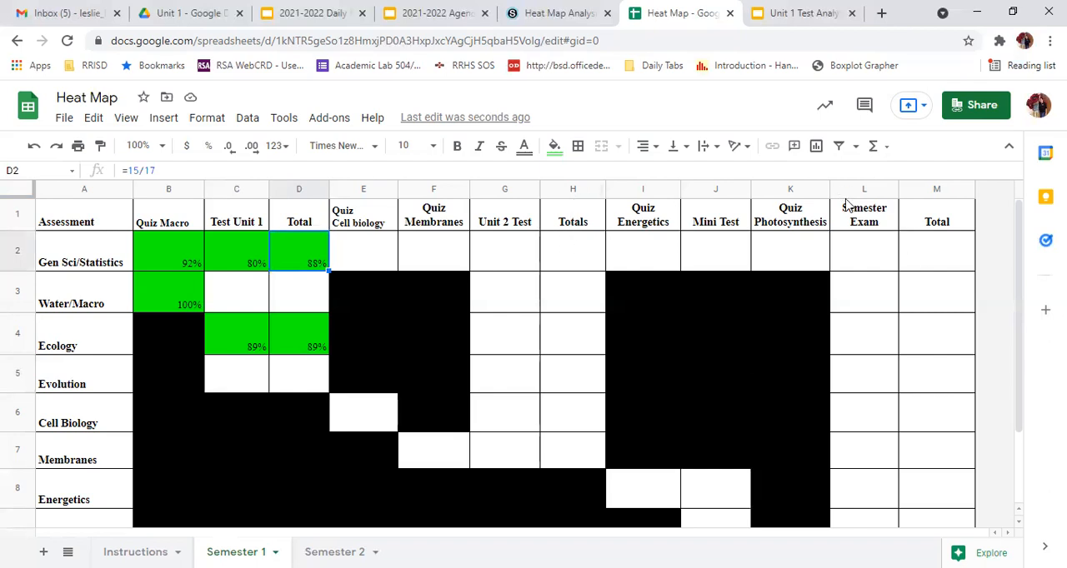
Trace the Gen Sci/Statistics quiz and test cells from Quiz Macro through Semester Exam that feed the final Total, skipping the intermediate totals
left_click(934, 266)
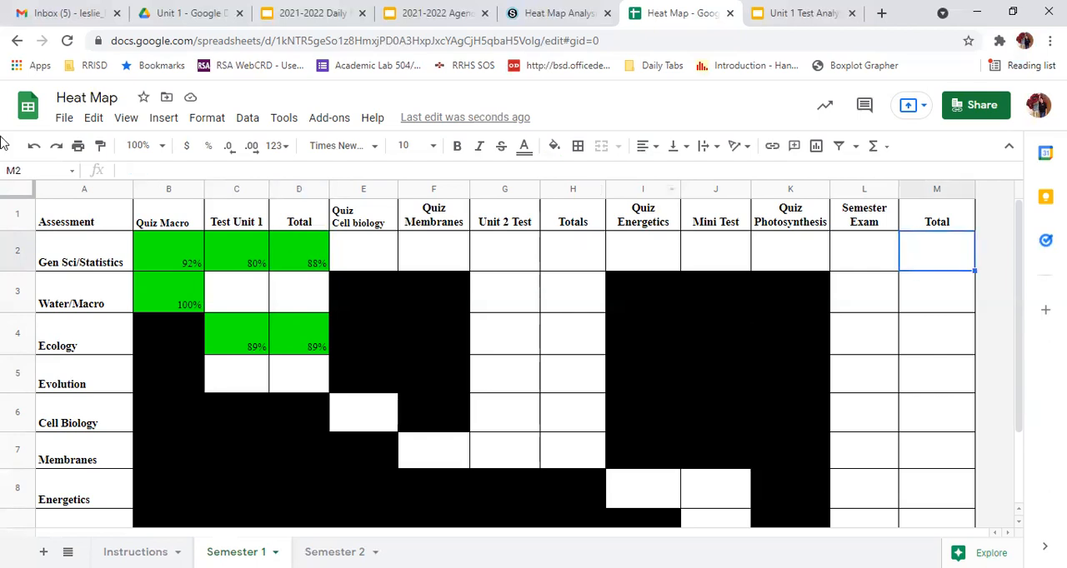
left_click(161, 244)
left_click(219, 250)
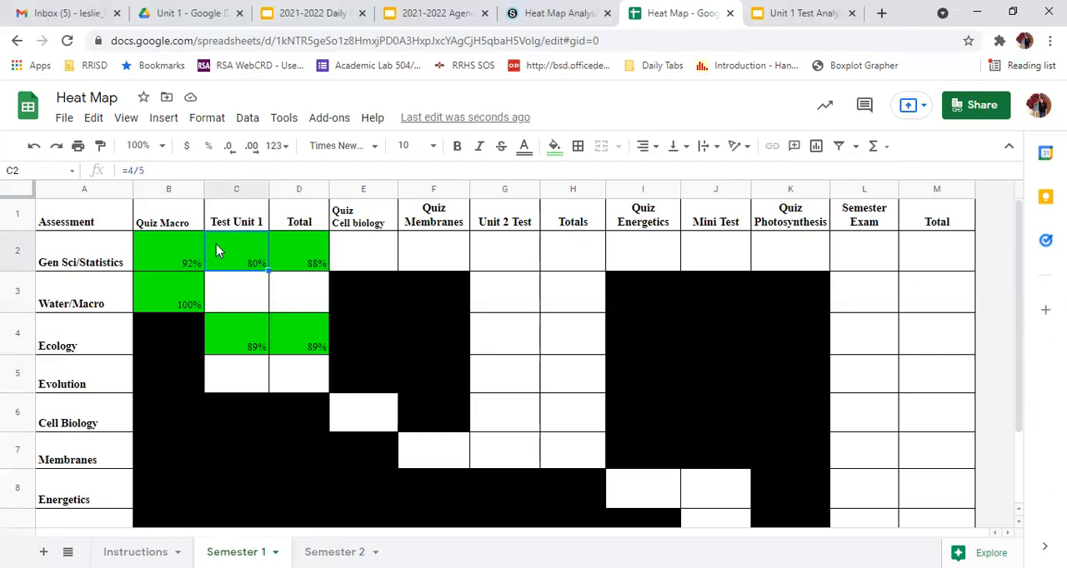
left_click(383, 258)
left_click(423, 258)
left_click(503, 260)
left_click(666, 260)
left_click(701, 252)
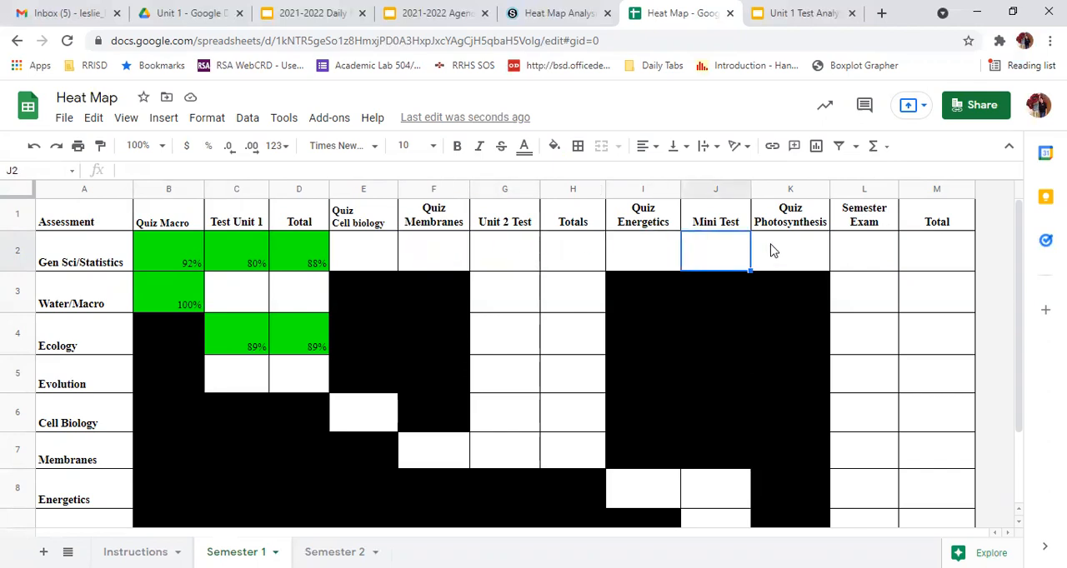
left_click(771, 252)
left_click(850, 256)
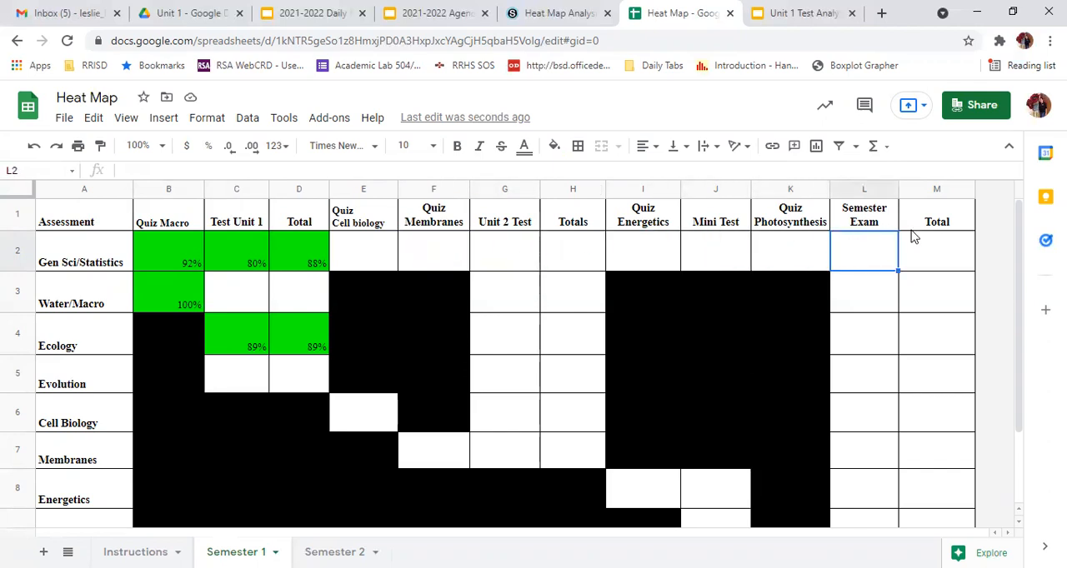
left_click(921, 255)
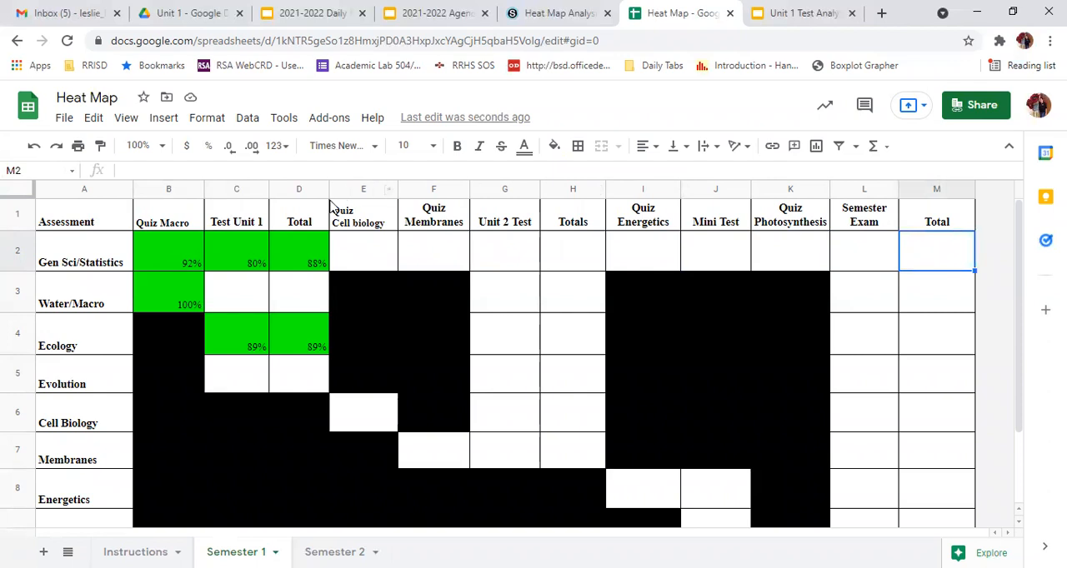
Review the headings of the three cumulative total columns, following Test Unit 1, Unit 2 Test and Semester Exam
left_click(300, 222)
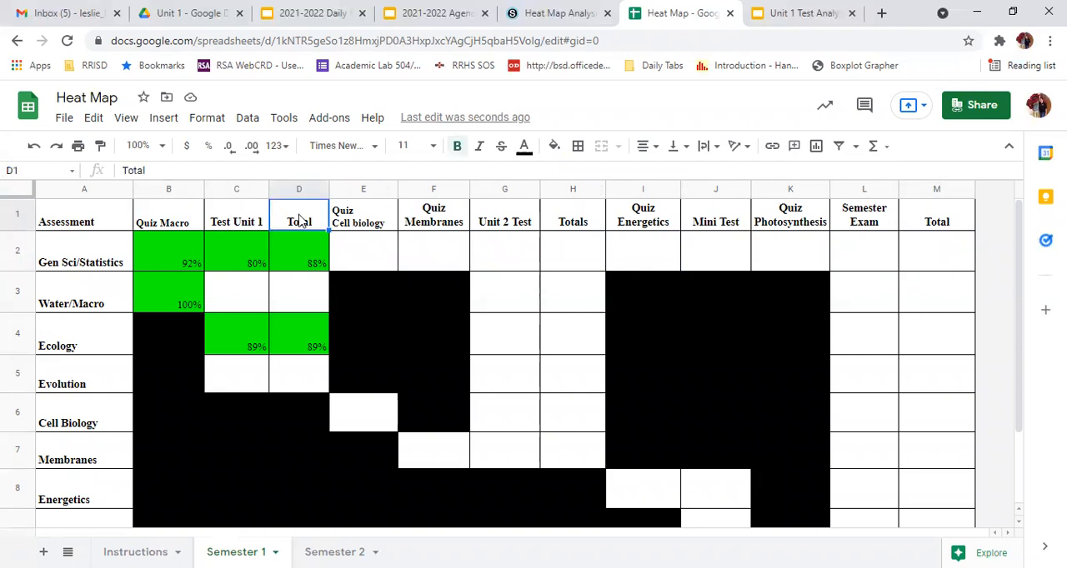
left_click(567, 226)
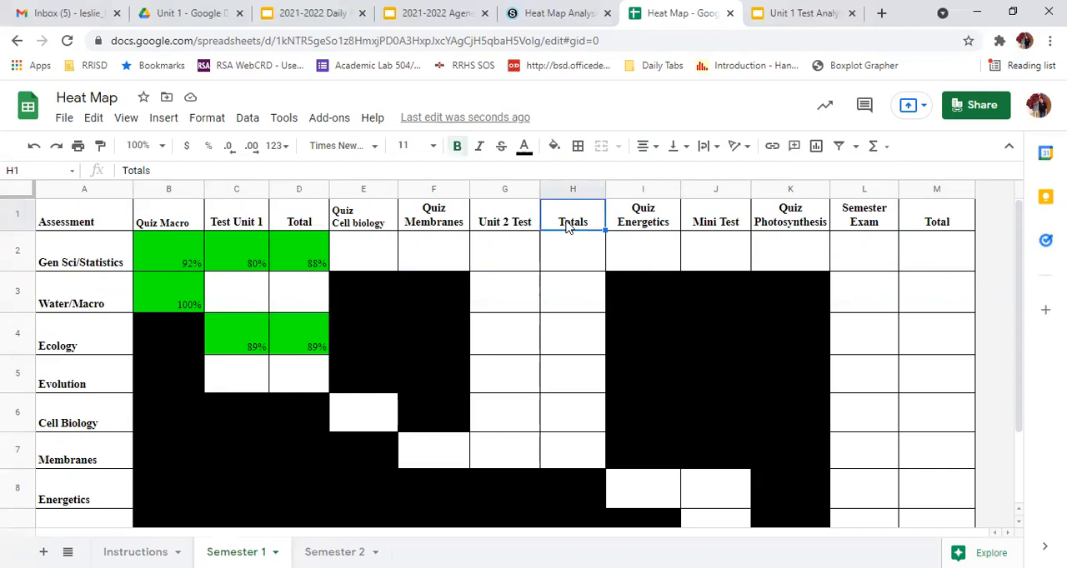
left_click(956, 228)
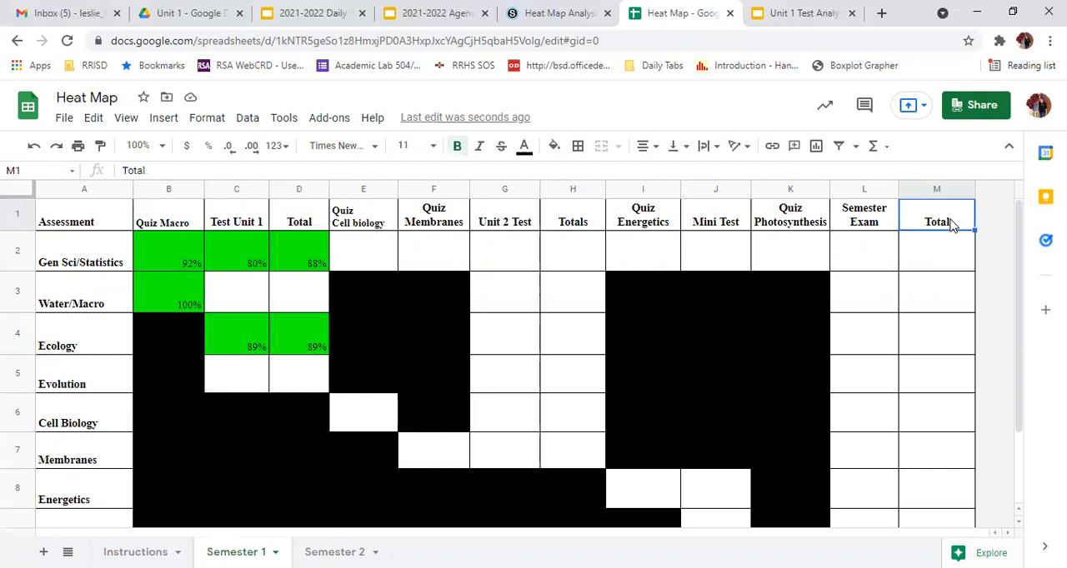